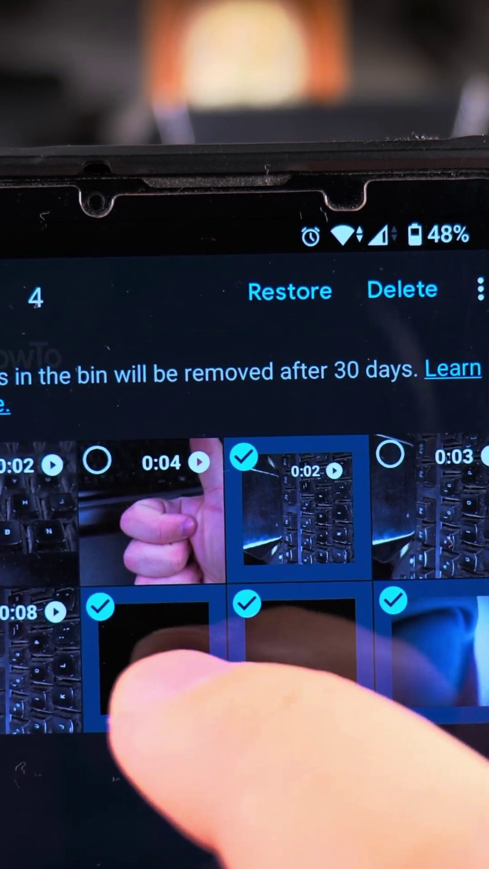
# Deselect two of the four chosen bin videos and request permanent deletion of the remaining two.
pyautogui.click(146, 652)
pyautogui.click(299, 509)
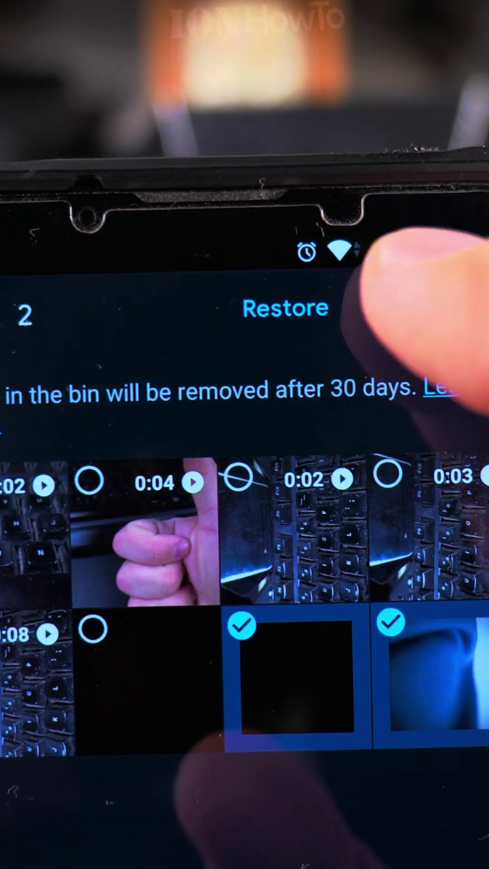
pyautogui.click(395, 302)
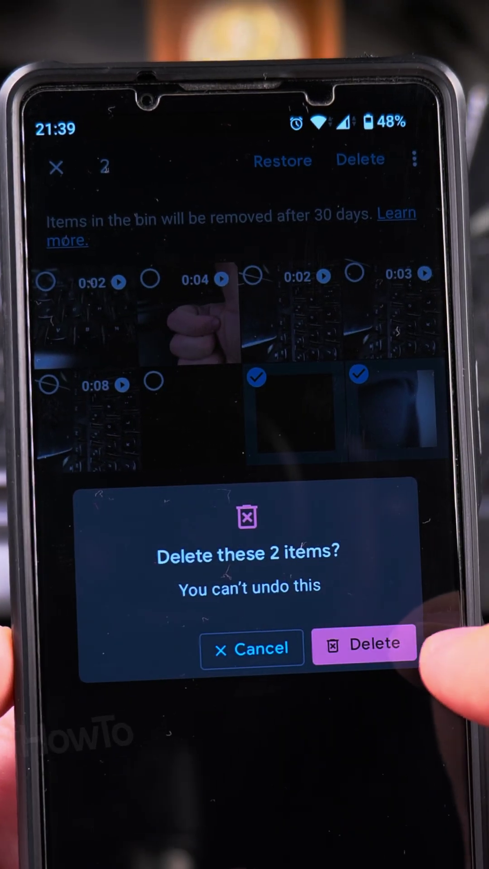
# Confirm permanent deletion of the two bin items and grant Gallery permission to modify them.
pyautogui.click(387, 647)
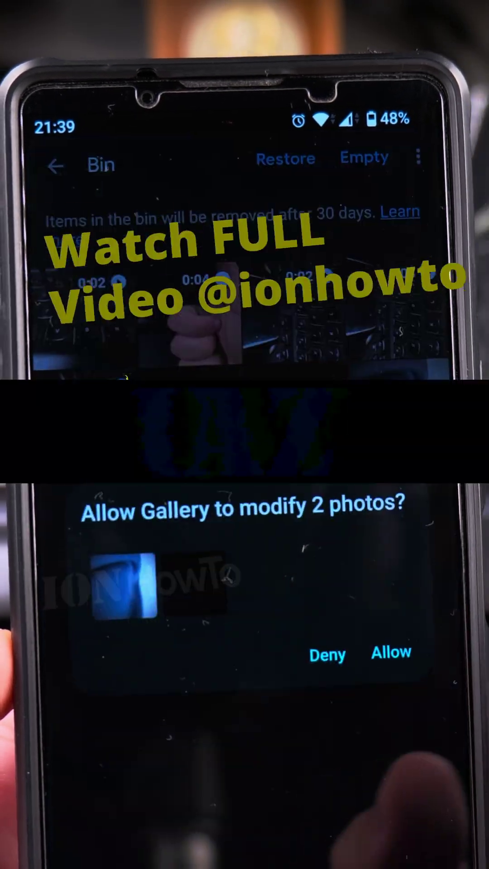
pyautogui.click(390, 653)
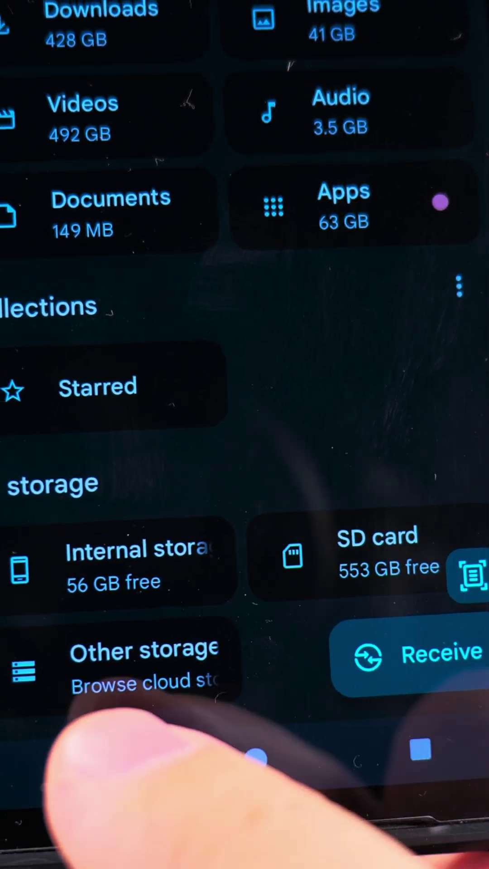
pyautogui.click(136, 567)
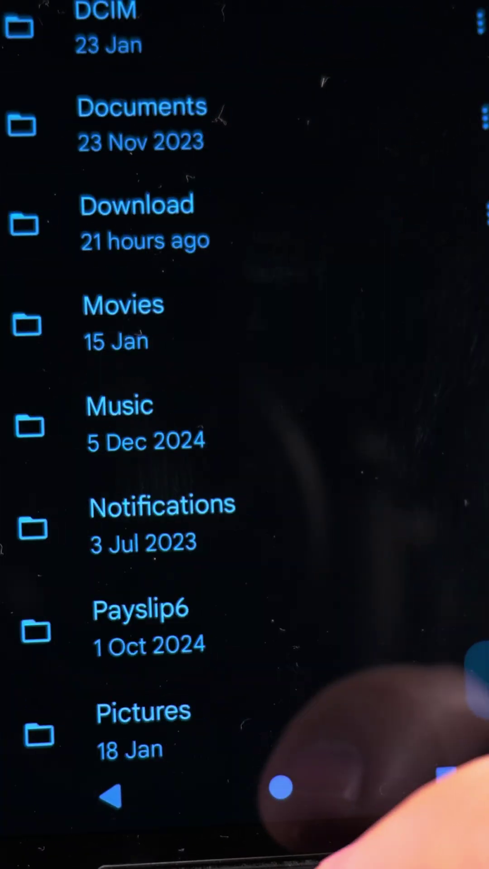